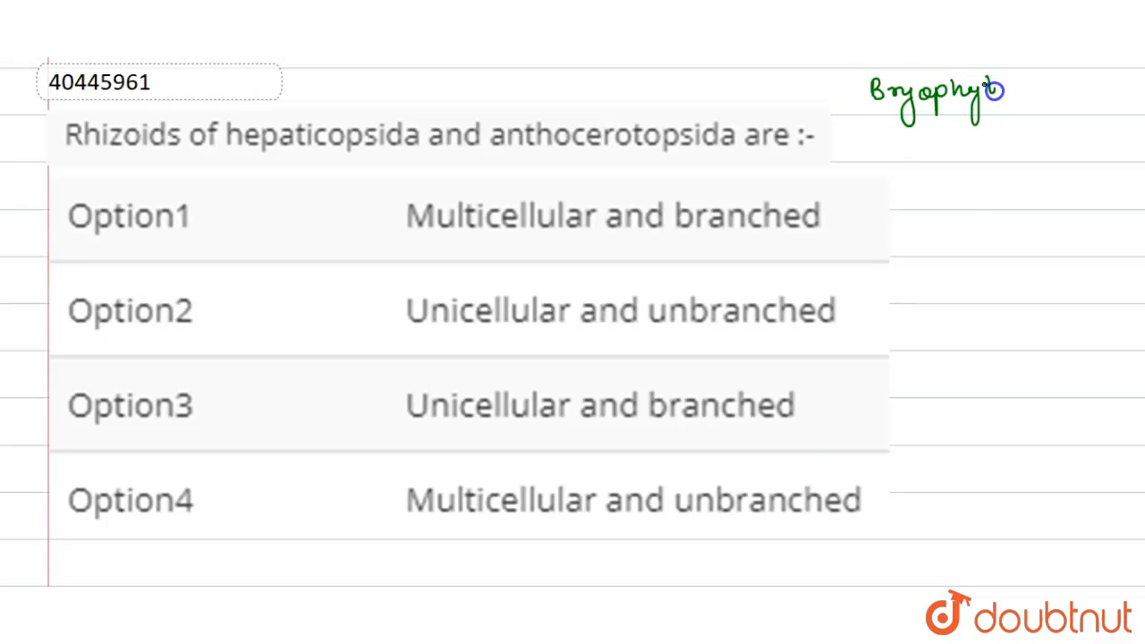
- Write an arrow with 'Liverworts', 'Hornworts', 'Mosses' under Bryophyta and bracket the first two
mouse_move(899, 150)
left_mouse_down()
mouse_move(917, 150)
mouse_move(909, 159)
mouse_move(1011, 145)
left_mouse_up()
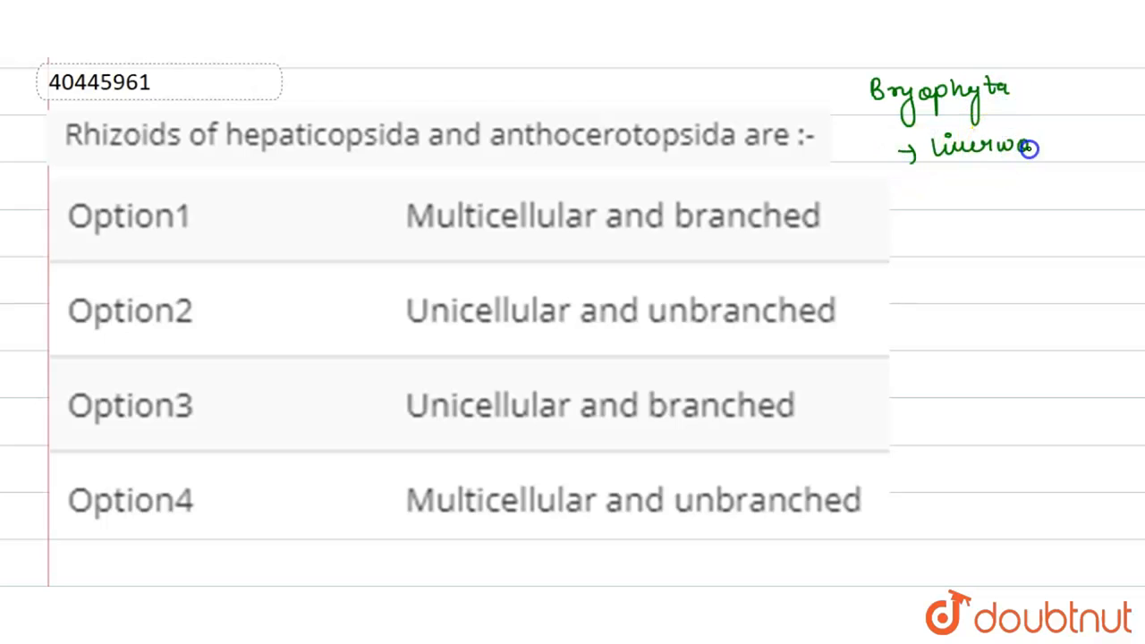
left_click_drag(919, 179, 919, 189)
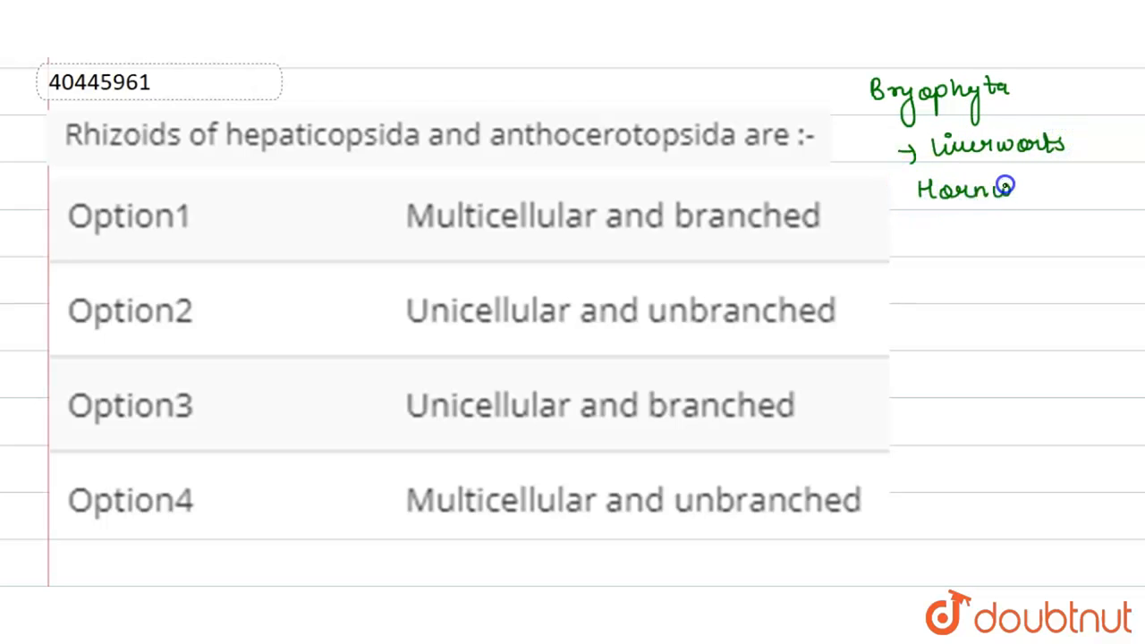
left_click_drag(1049, 184, 1063, 190)
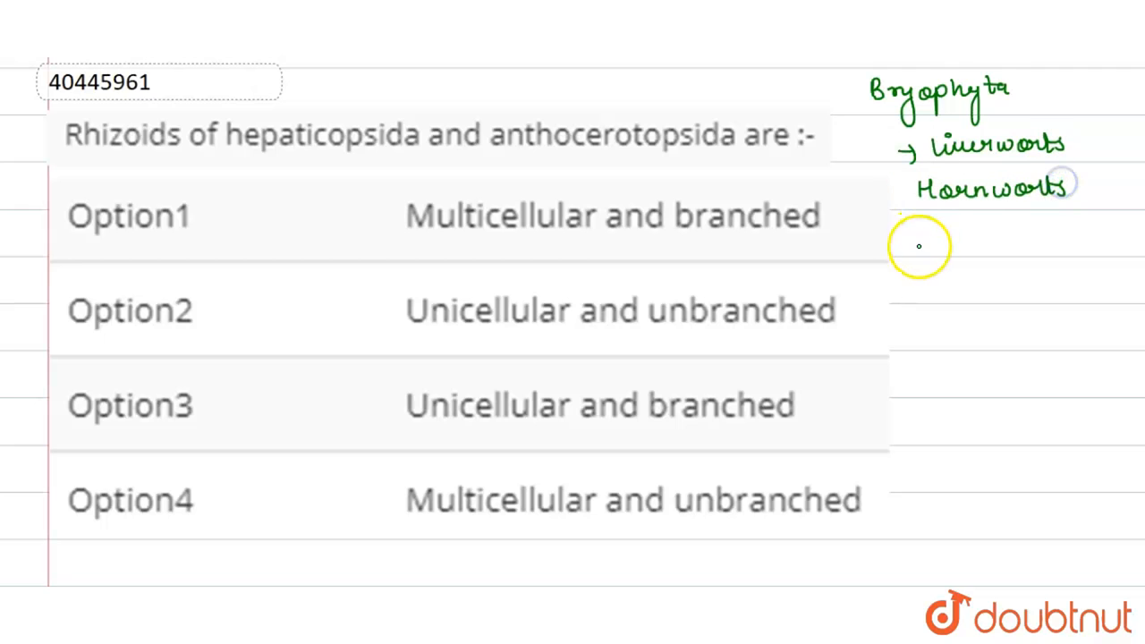
left_click_drag(927, 249, 949, 237)
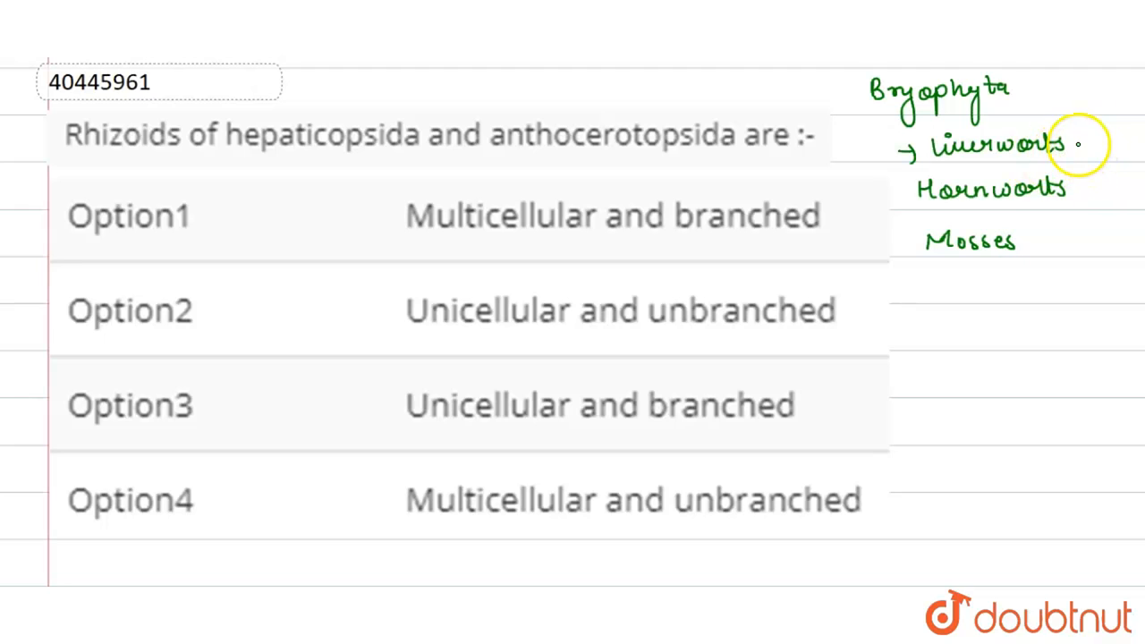
left_click_drag(1072, 191, 1079, 199)
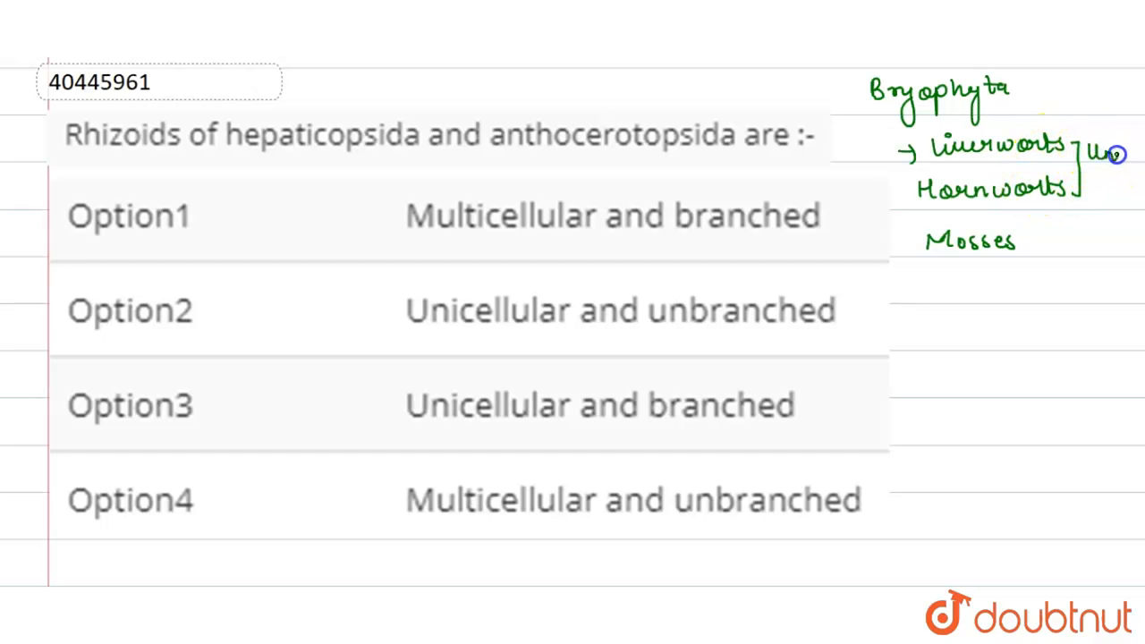
- Write 'Unicellular, Unbranched' beside the bracket and 'Multicellular, Branched' under a hooked arrow from Mosses
left_click_drag(1100, 174, 1099, 199)
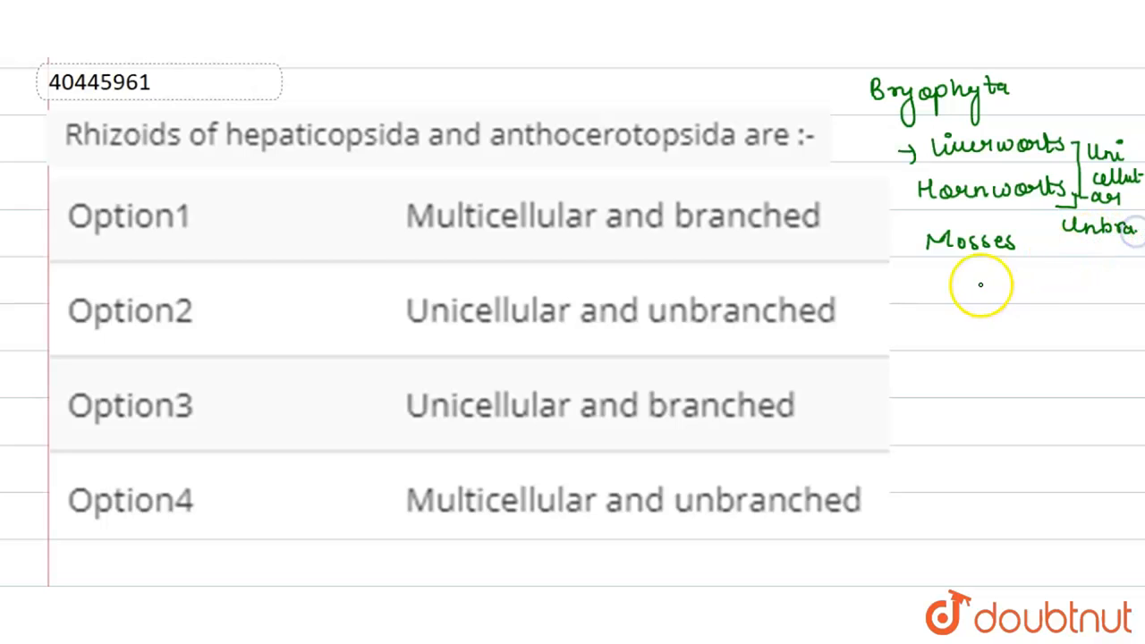
left_click_drag(954, 259, 964, 281)
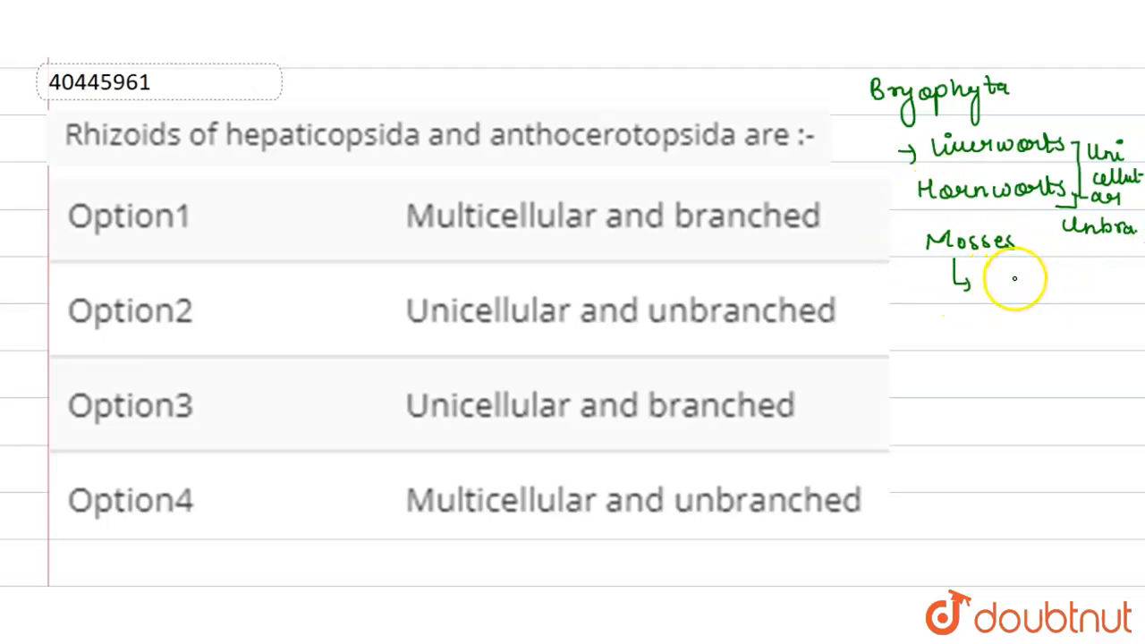
left_click_drag(966, 277, 972, 288)
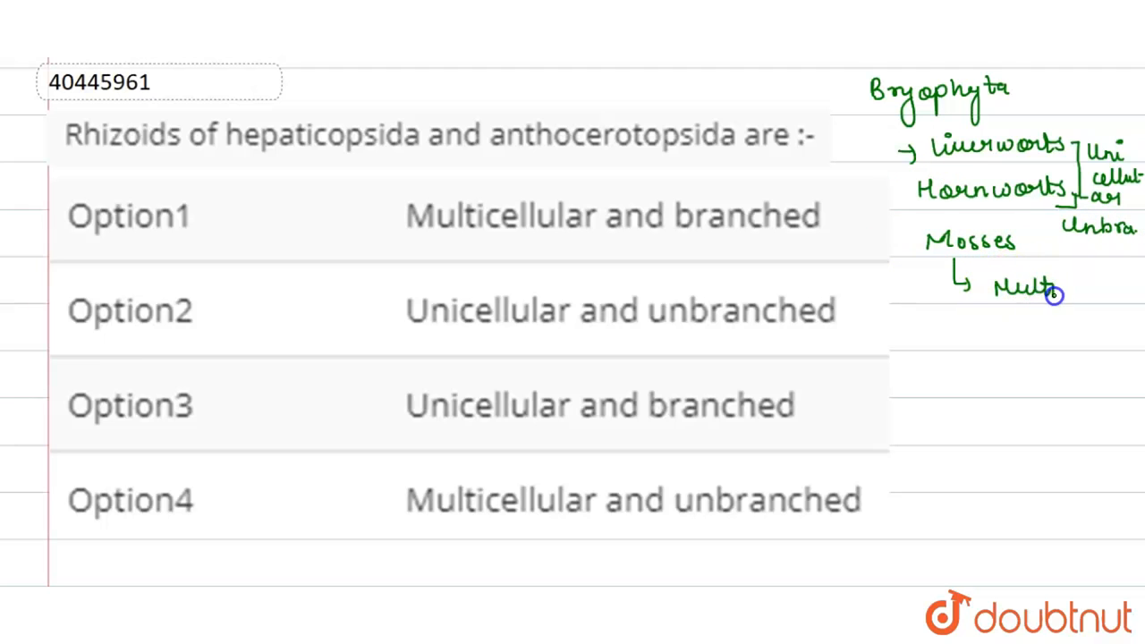
left_click_drag(1056, 288, 1142, 288)
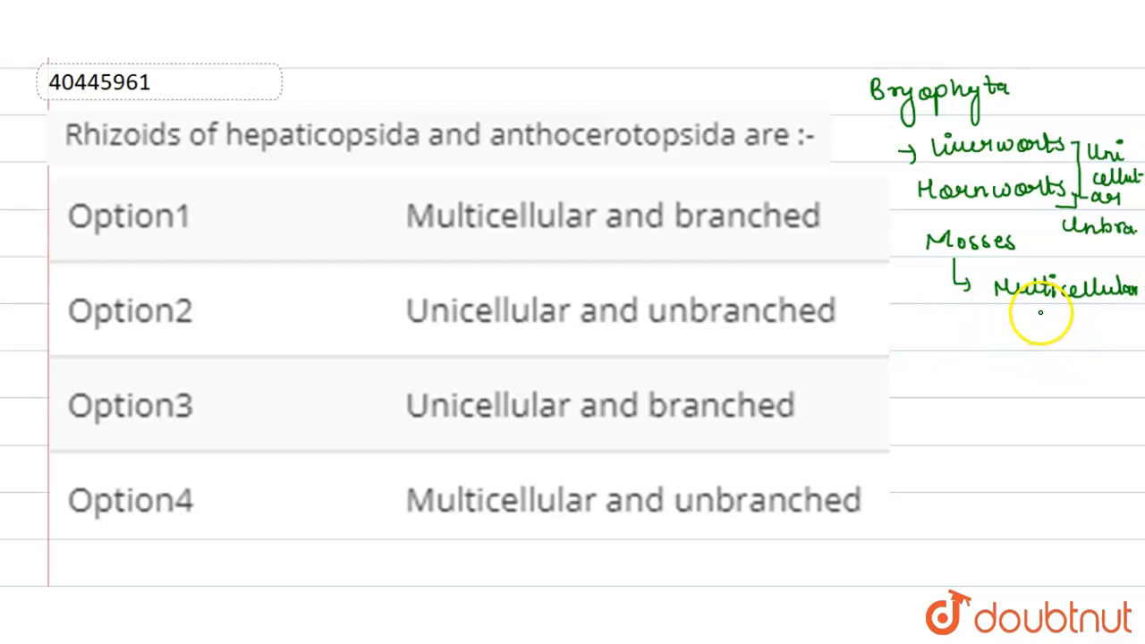
left_click_drag(1036, 288, 1067, 287)
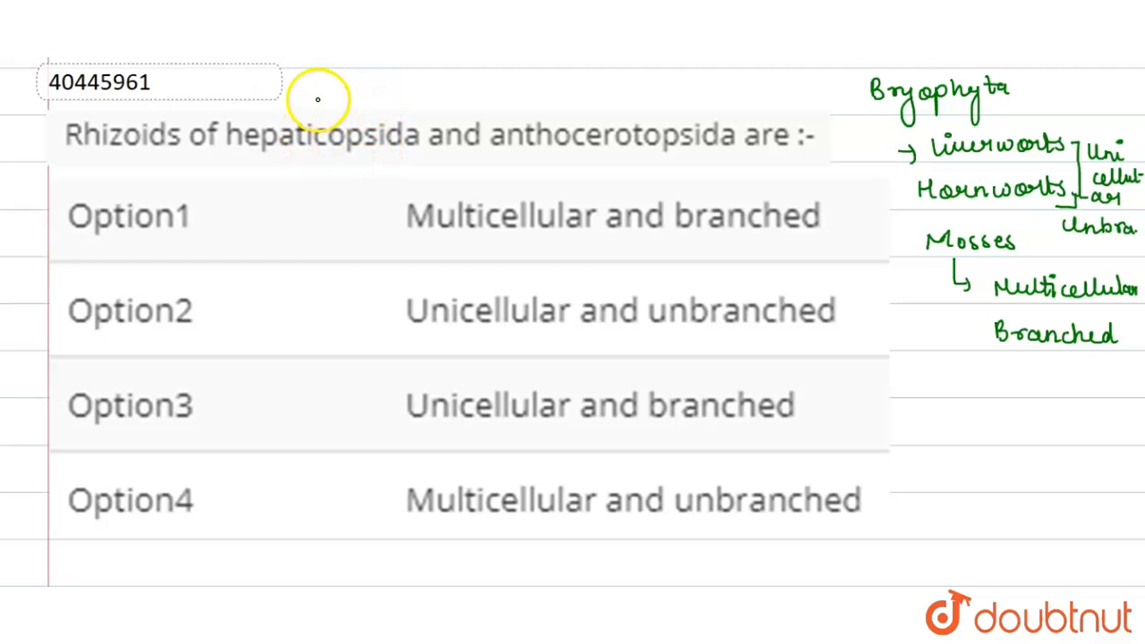
- Write 'Liverwort' above hepaticopsida and 'Hornwort' above anthocerotopsida in the question
left_click_drag(320, 86, 395, 91)
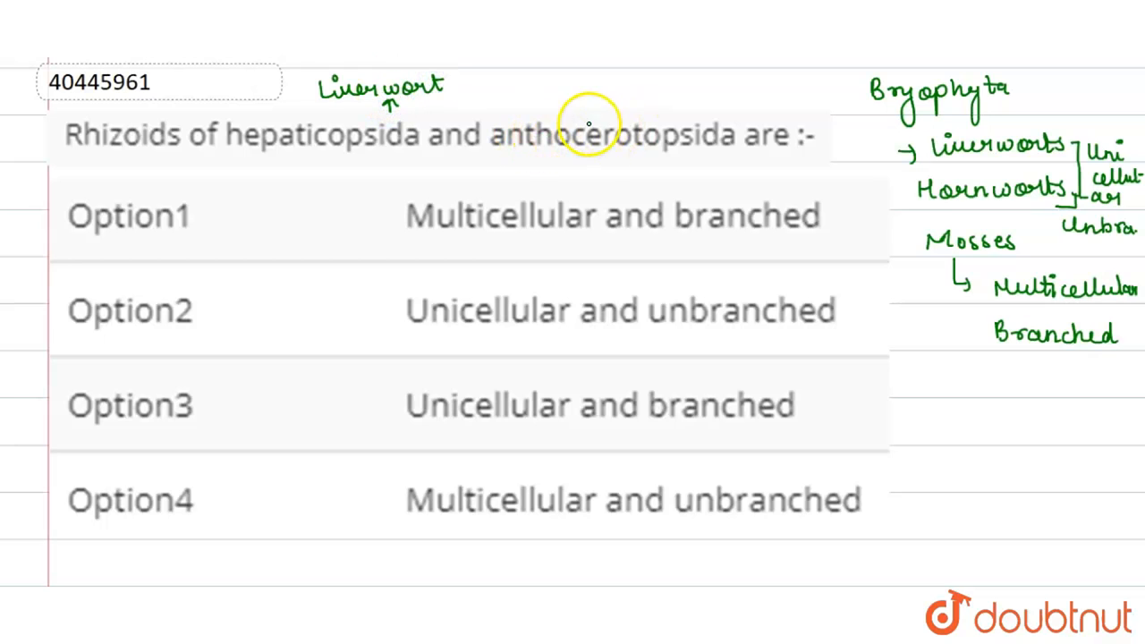
left_click_drag(535, 88, 550, 97)
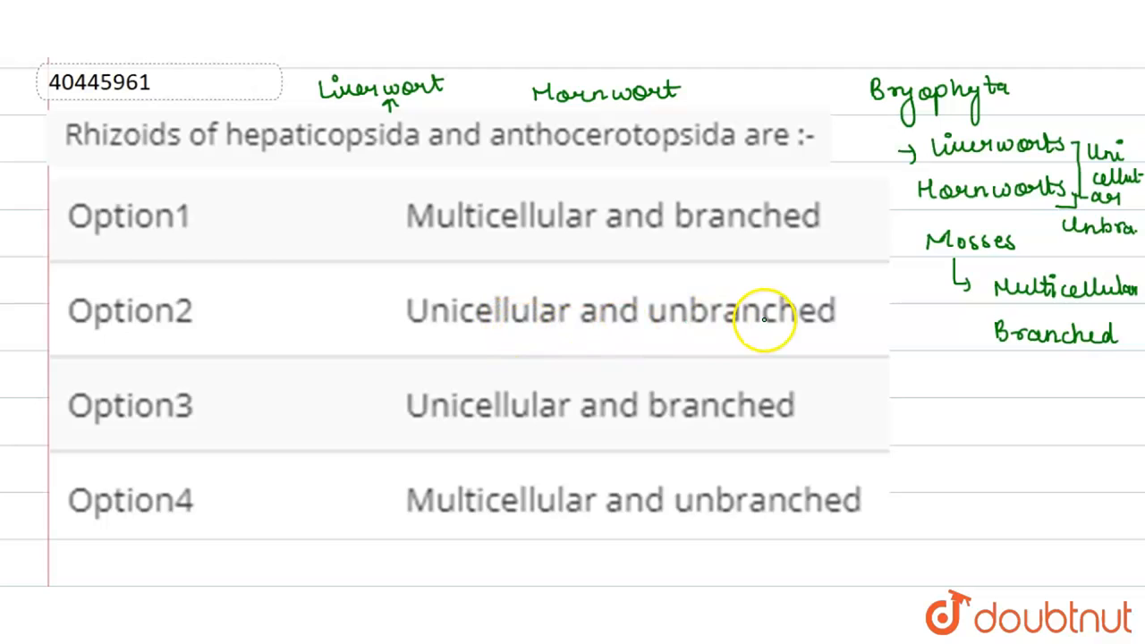
- Tick Option 2 and write 'Ans) Opt-2.' in the right margin
left_click_drag(61, 321, 87, 316)
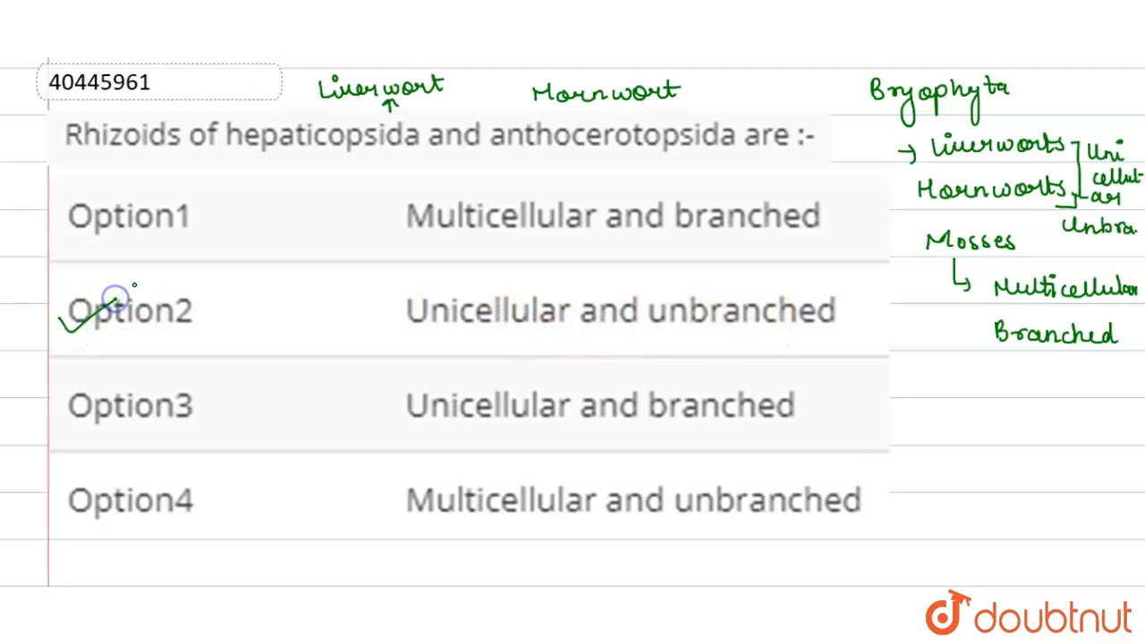
left_click_drag(942, 445, 1008, 437)
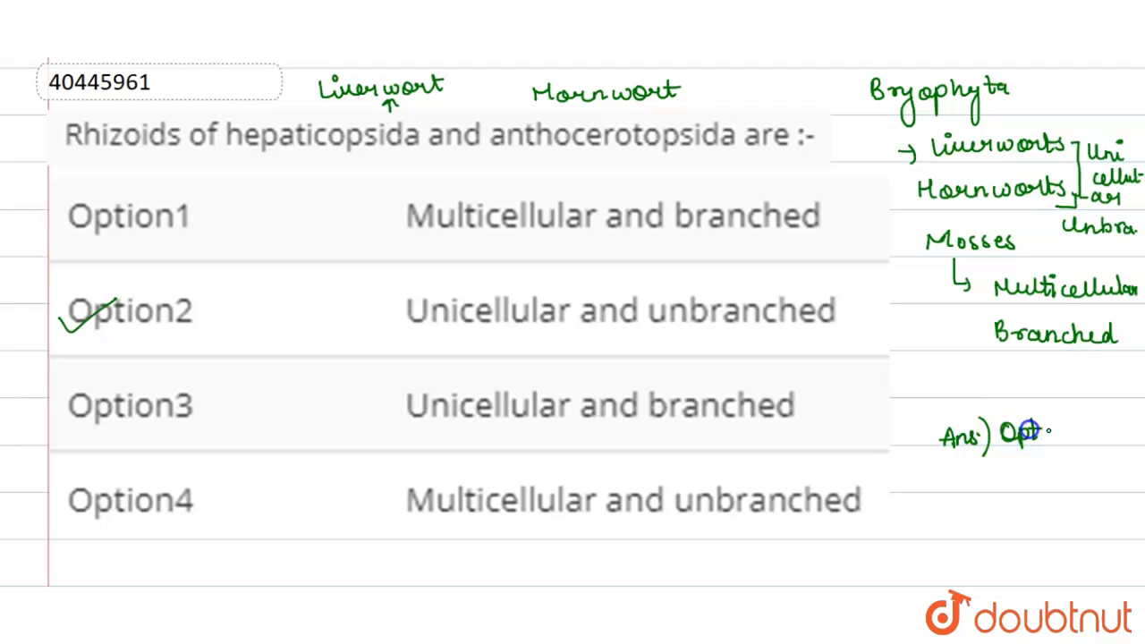
left_click(1078, 440)
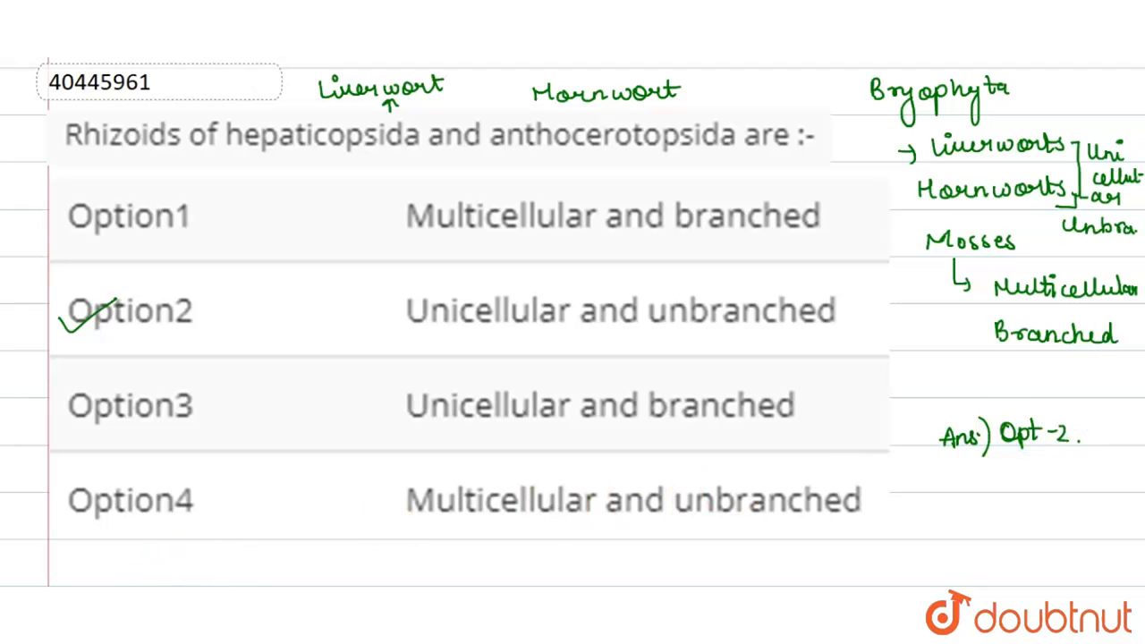